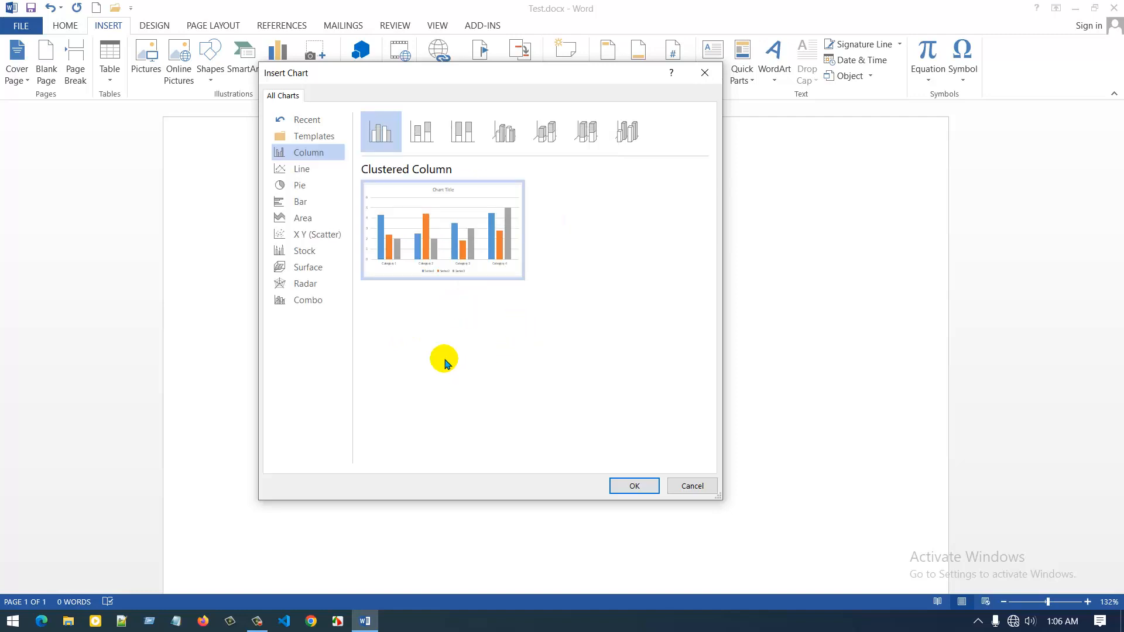
Examine the available chart types from Line through Combo, and the chart templates, comparing their previews.
left_click(300, 168)
mouse_move(404, 265)
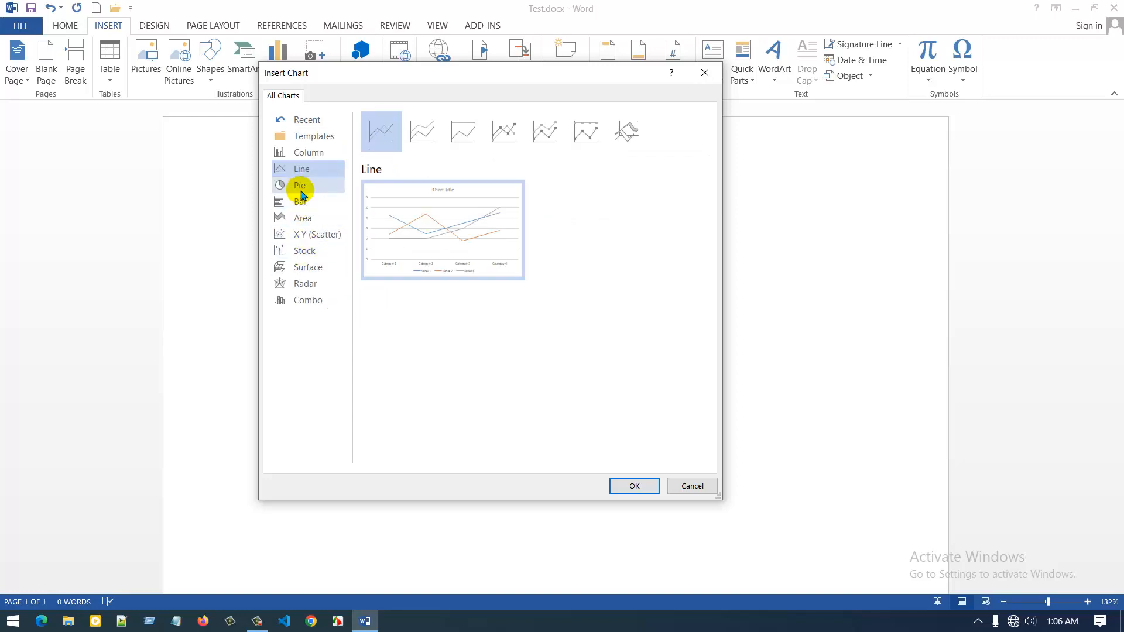
left_click(301, 188)
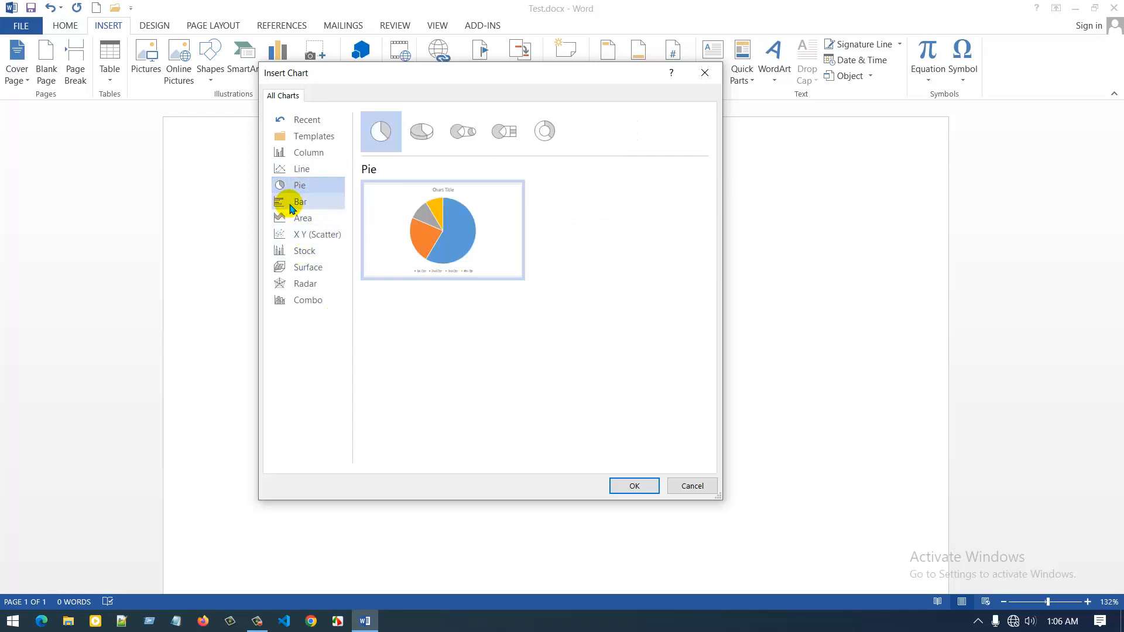
left_click(298, 206)
left_click(297, 220)
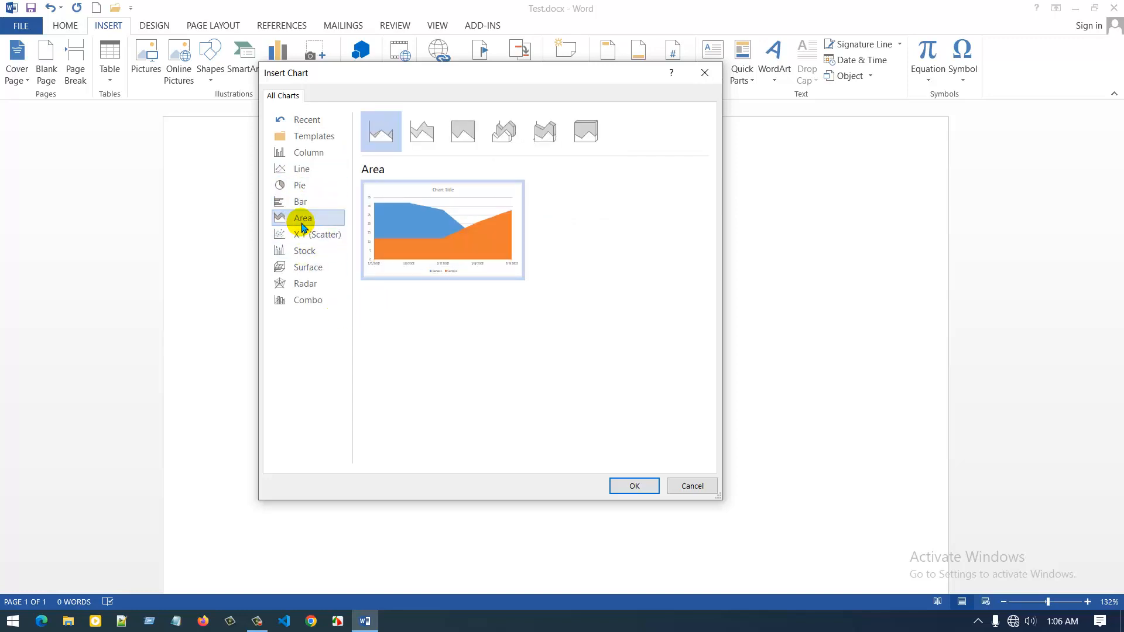
left_click(298, 236)
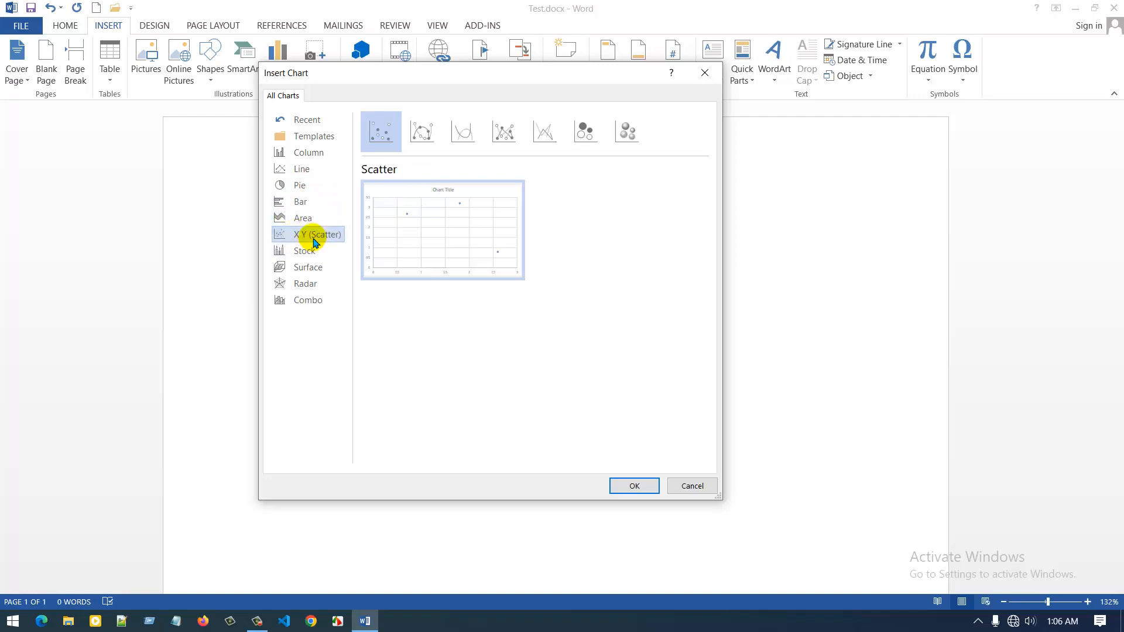
left_click(302, 253)
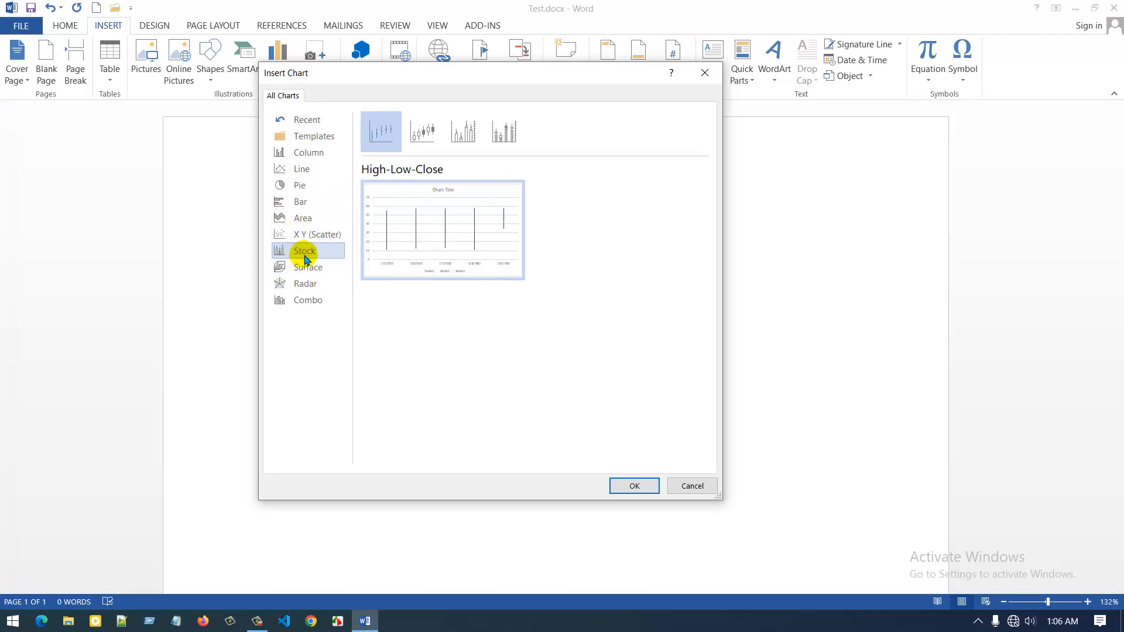
left_click(303, 268)
left_click(302, 286)
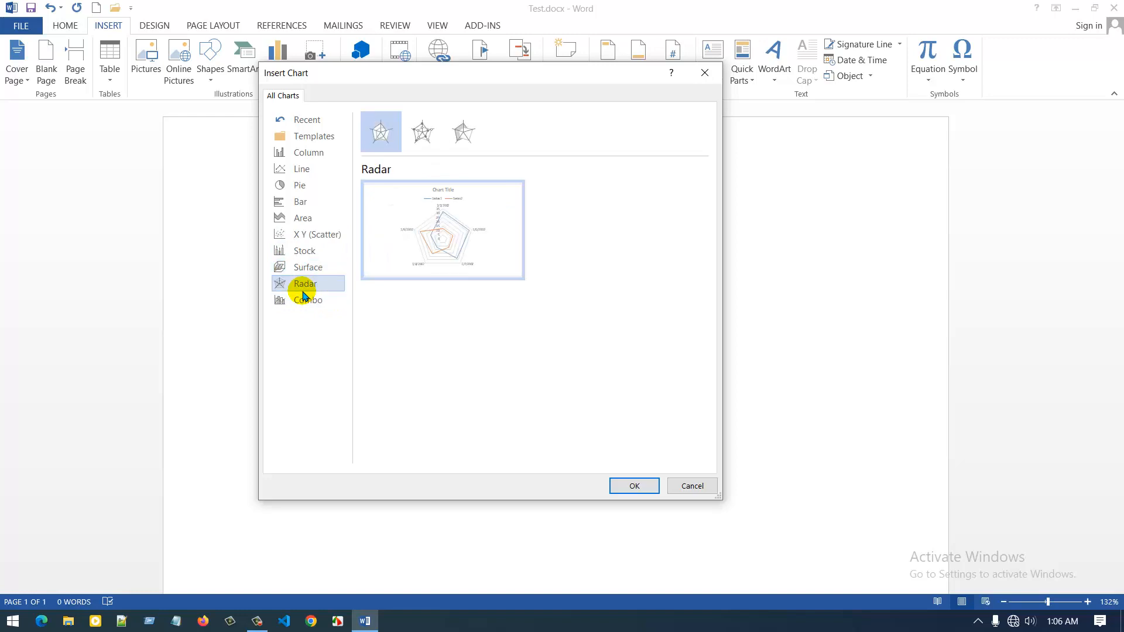
left_click(300, 301)
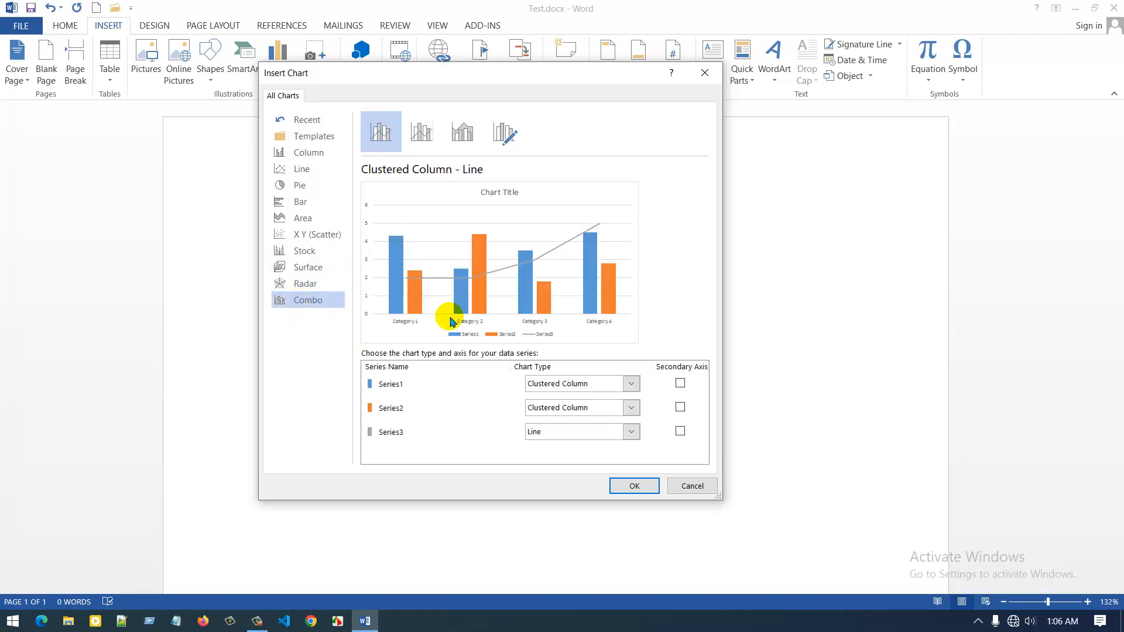
left_click(306, 138)
Insert a Clustered Column chart into the document and move its data sheet clear of the chart title.
left_click(312, 156)
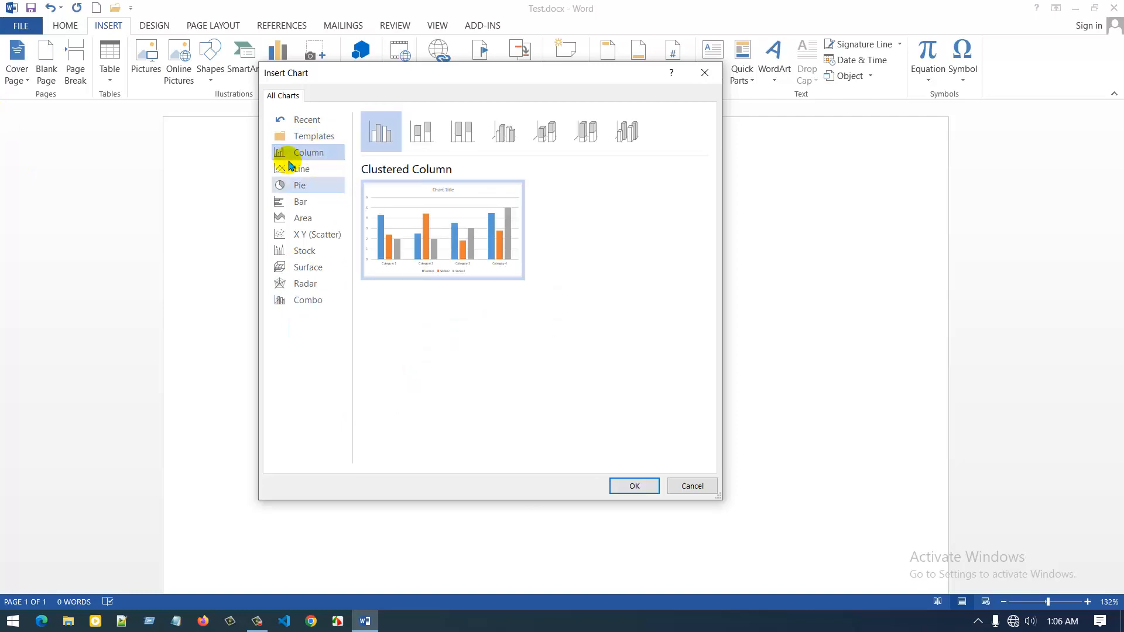
mouse_move(410, 250)
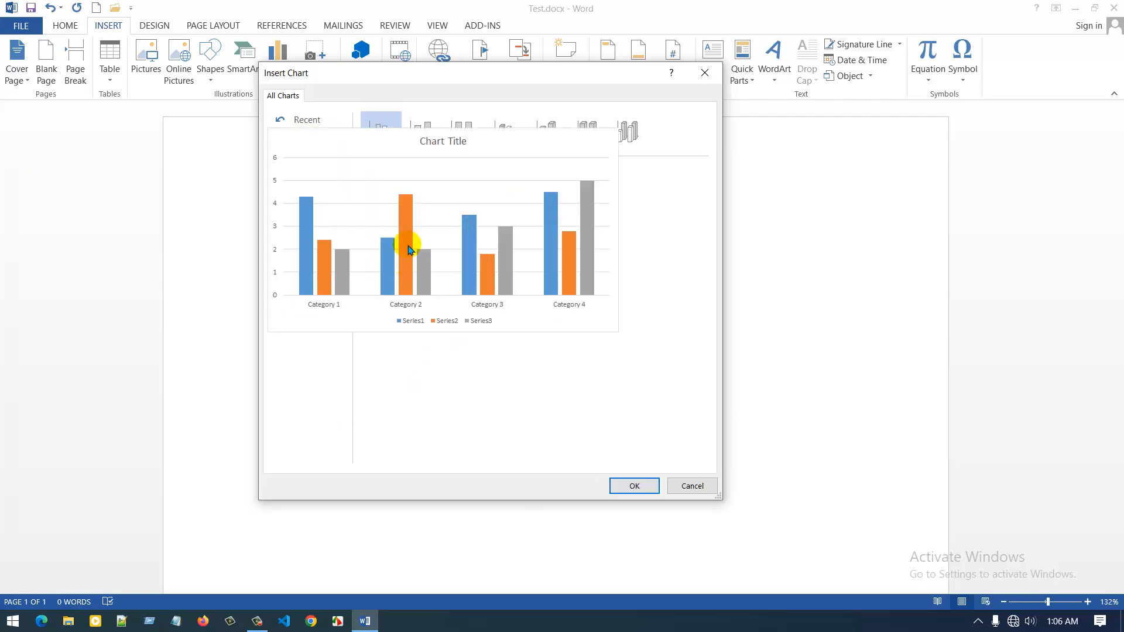
left_click(634, 487)
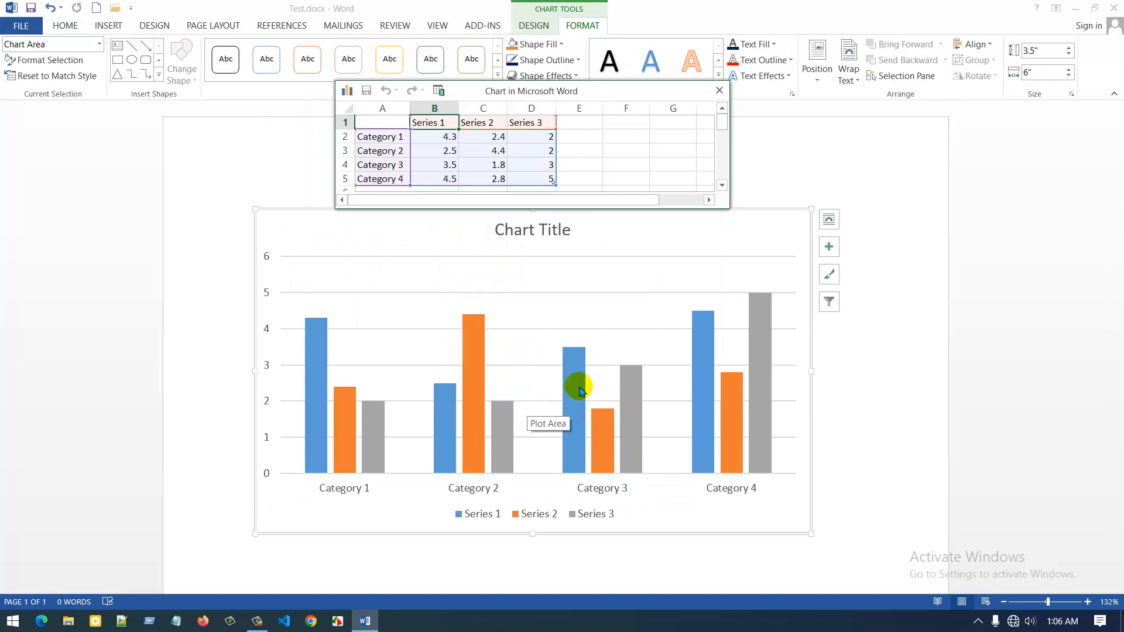
left_click_drag(589, 96, 914, 114)
scroll(544, 433, "down", 1)
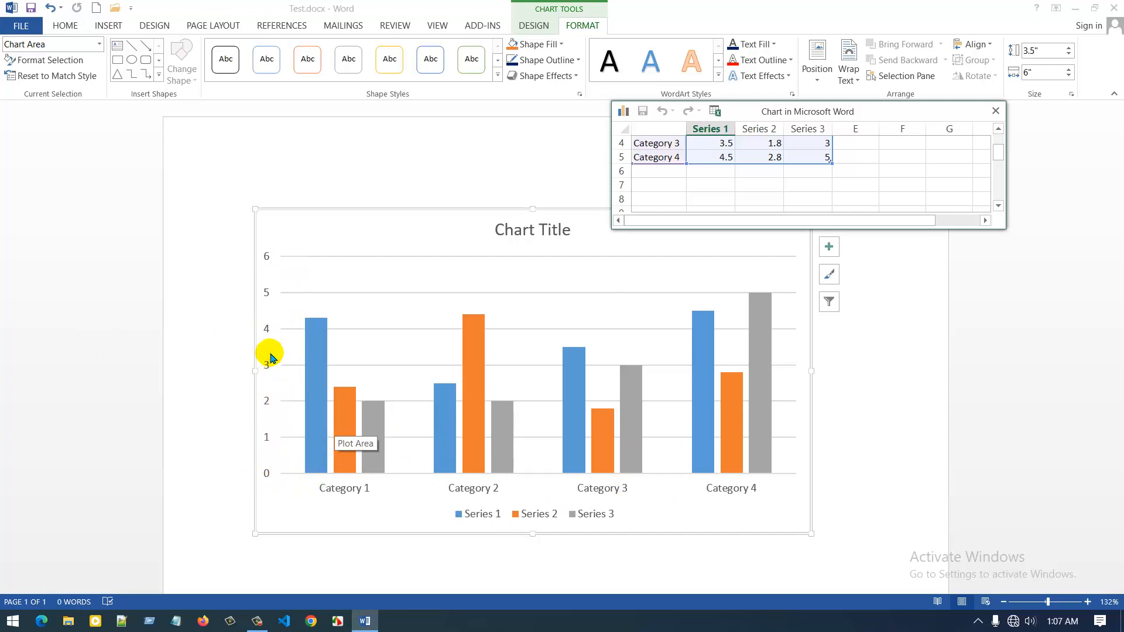
Replace the placeholder chart title with the person's first name.
left_click(523, 235)
triple_click(520, 234)
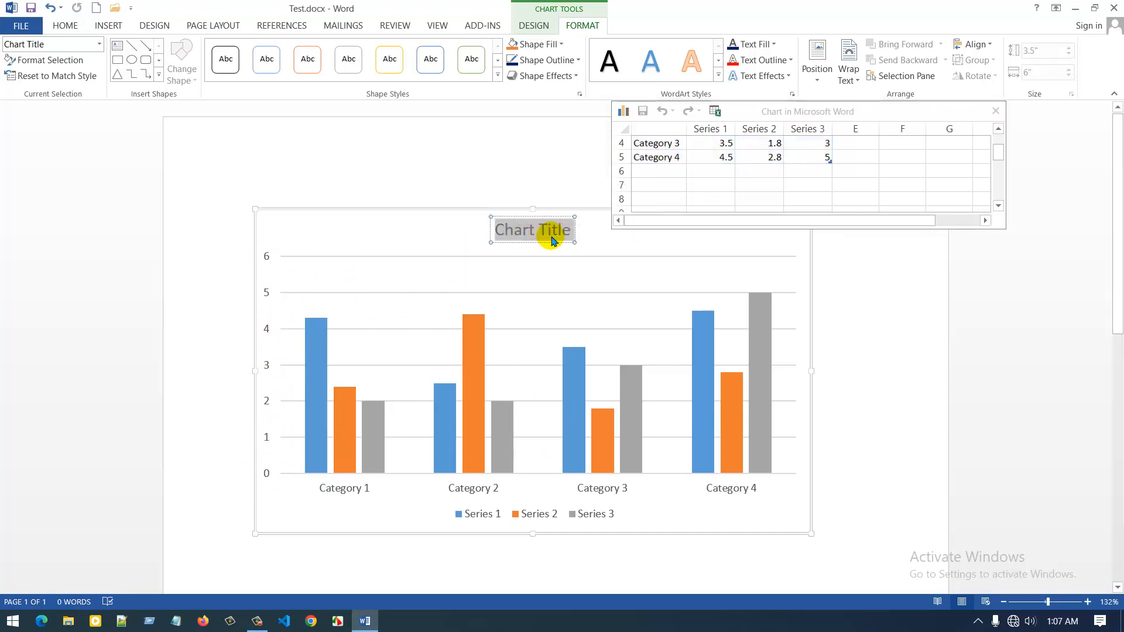
type("Nayeem")
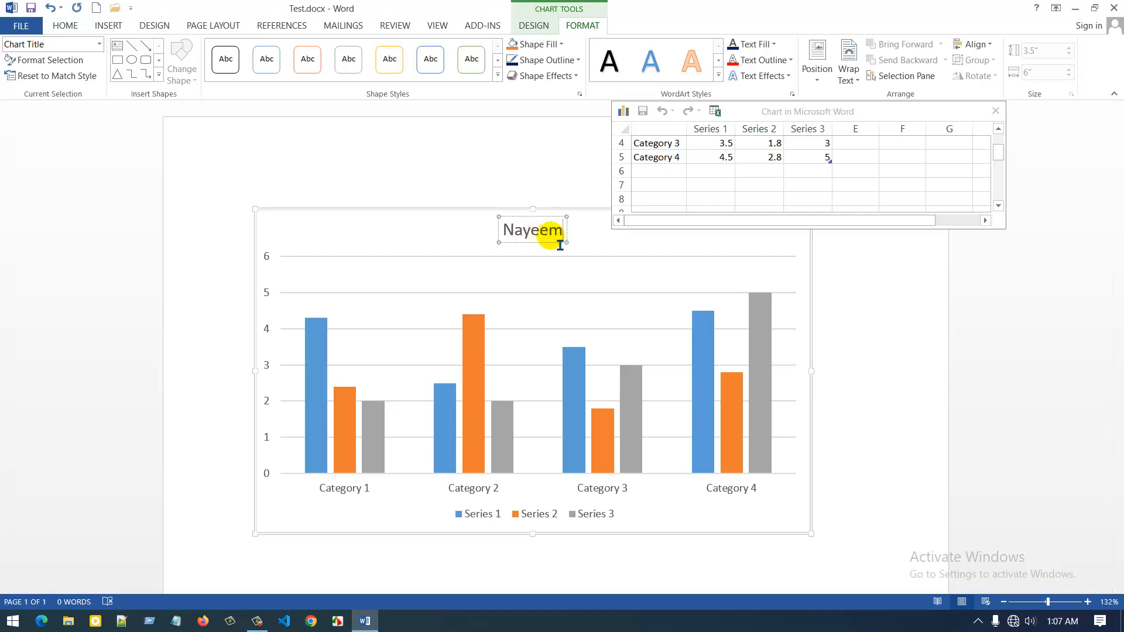
Rename the first category in the chart data to Mobile and set its Series 1 value to 4.7.
left_click_drag(998, 153, 998, 143)
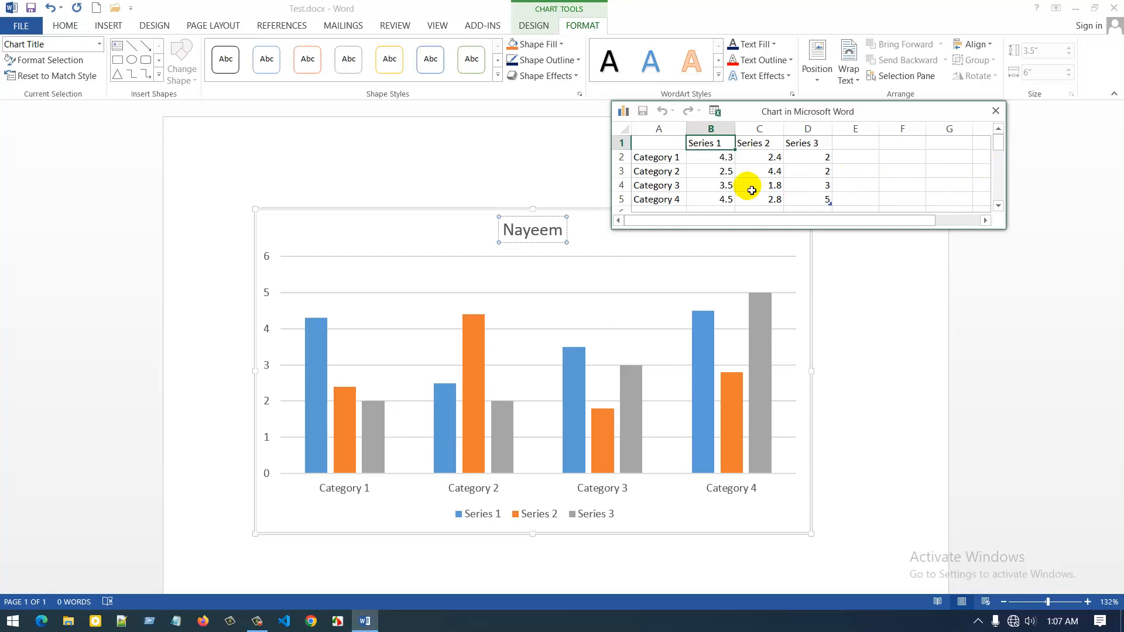
left_click(664, 162)
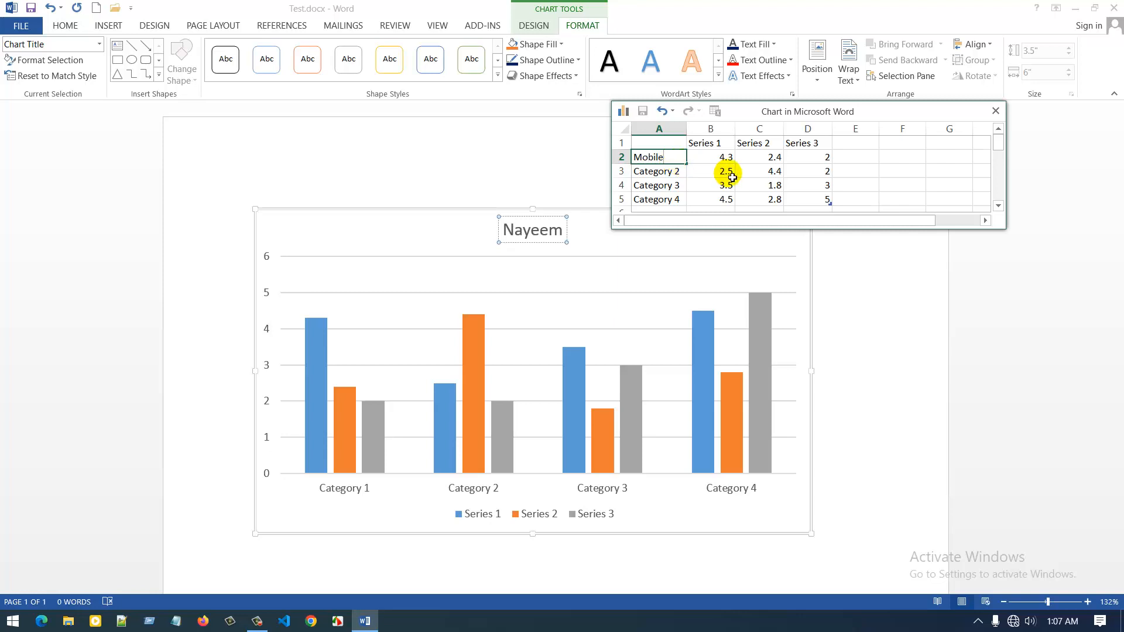
key("Tab")
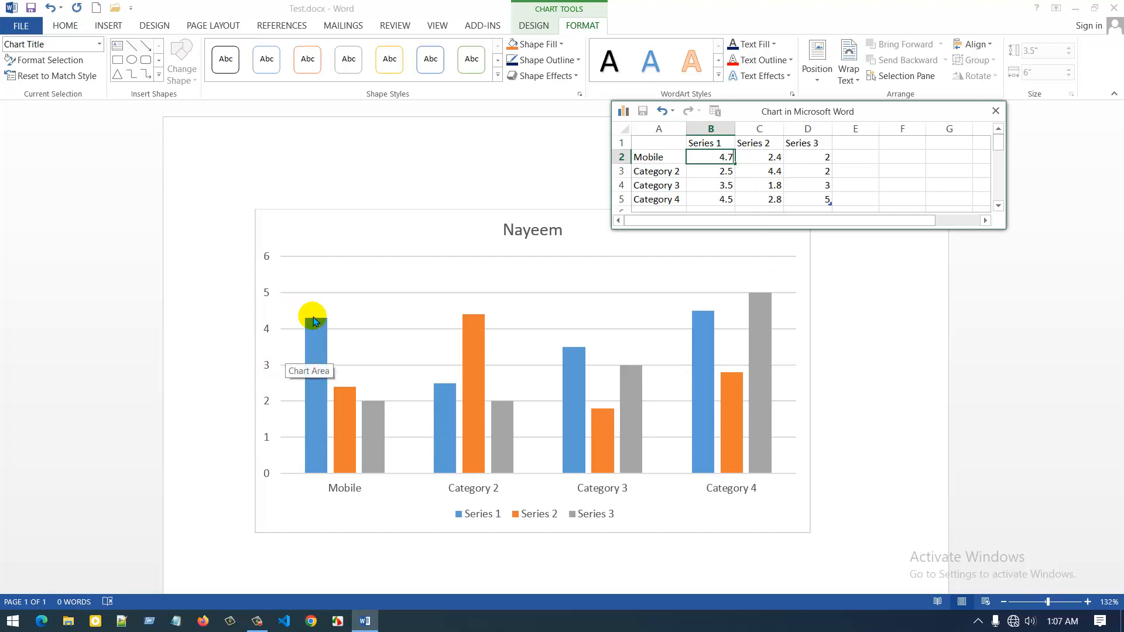
key("Return")
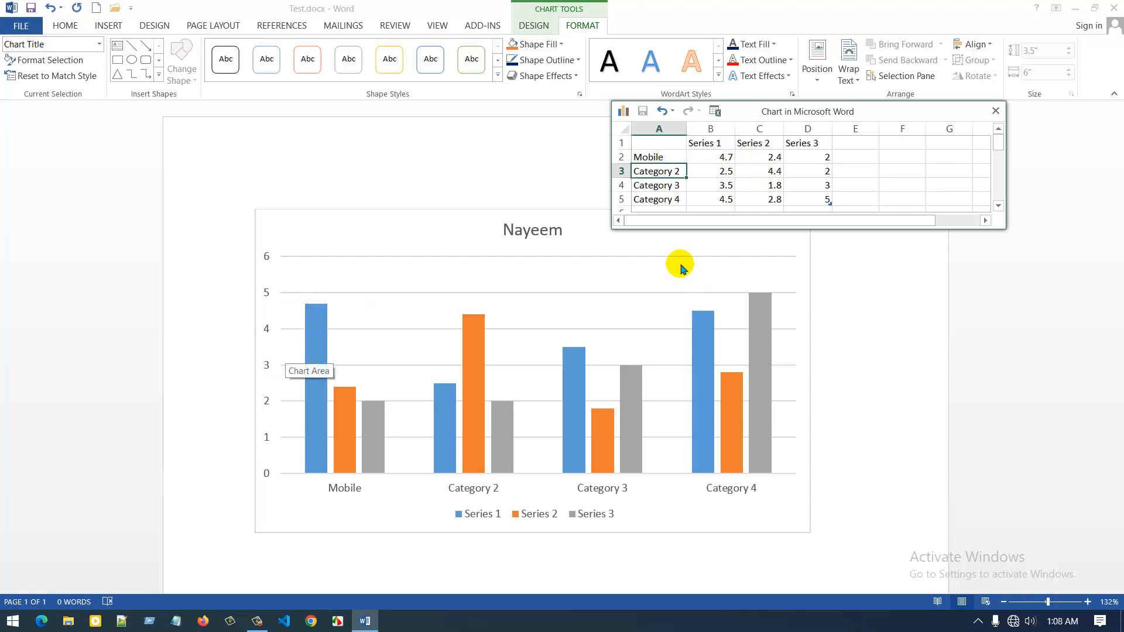
Set the Mobile category's Series 2 value to 4.2 and its Series 3 value to 5.9.
left_click(768, 159)
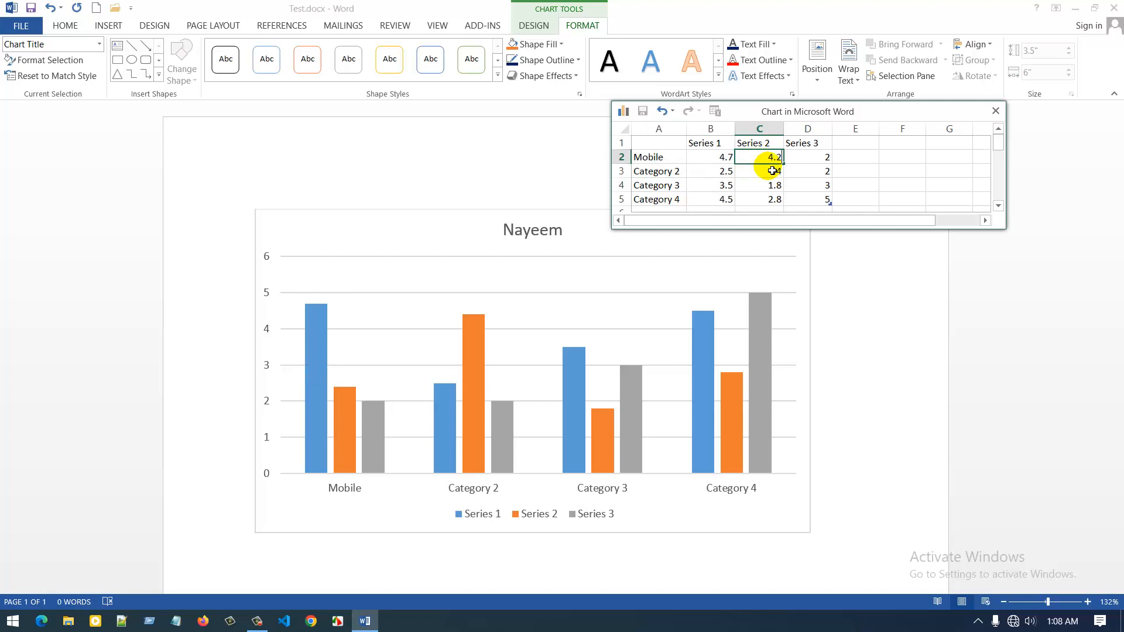
type("4.2")
left_click(773, 170)
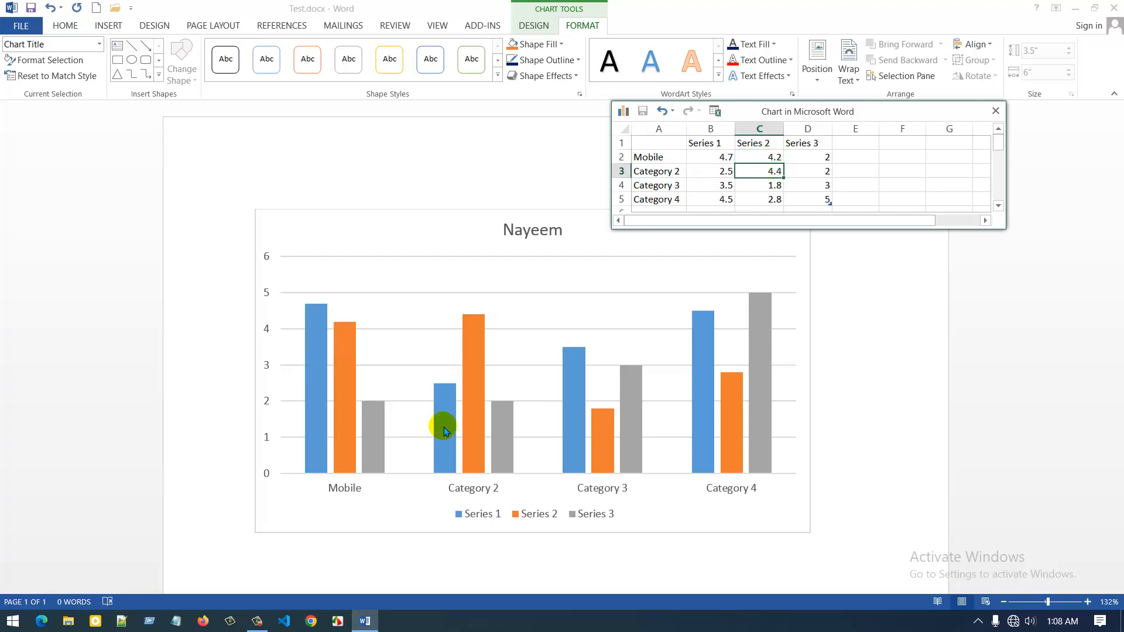
left_click(811, 163)
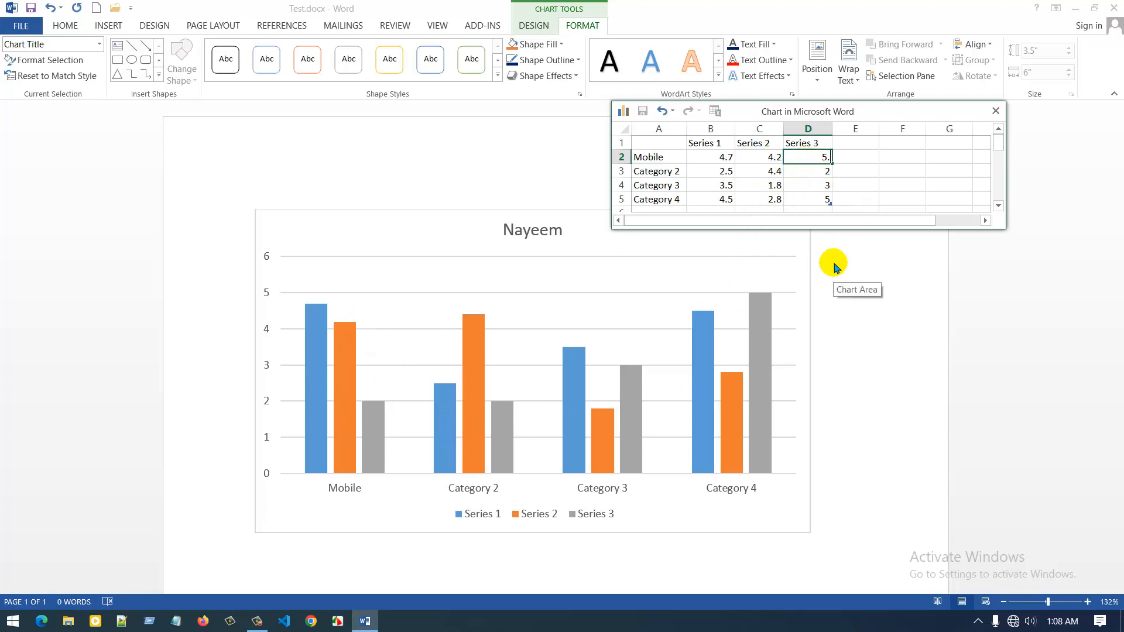
key("Return")
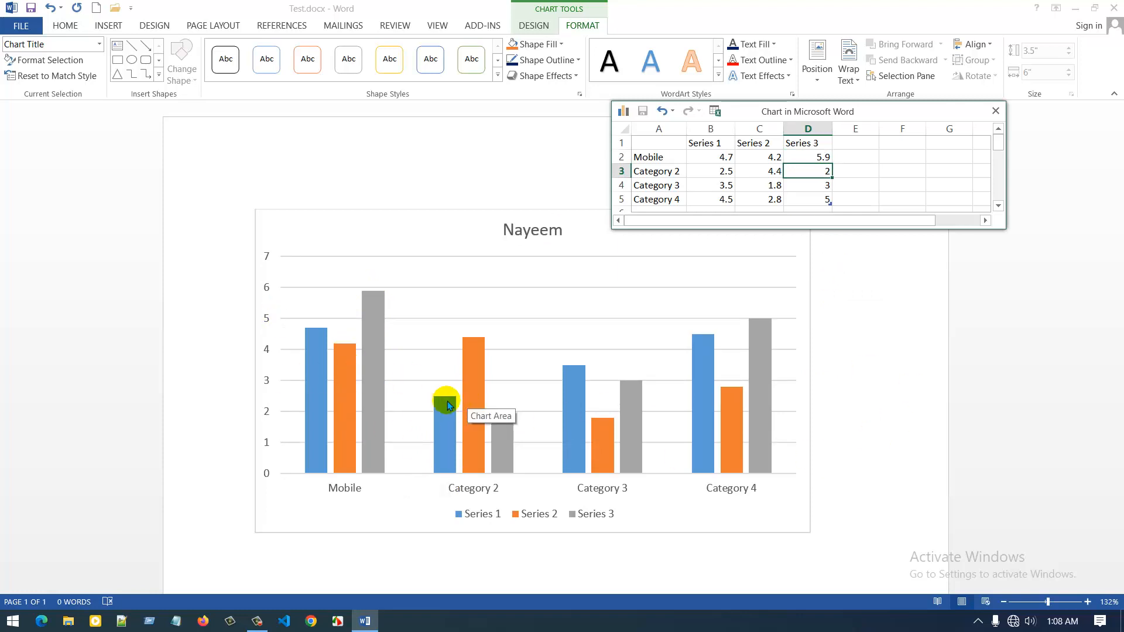
left_click(635, 174)
left_click(665, 186)
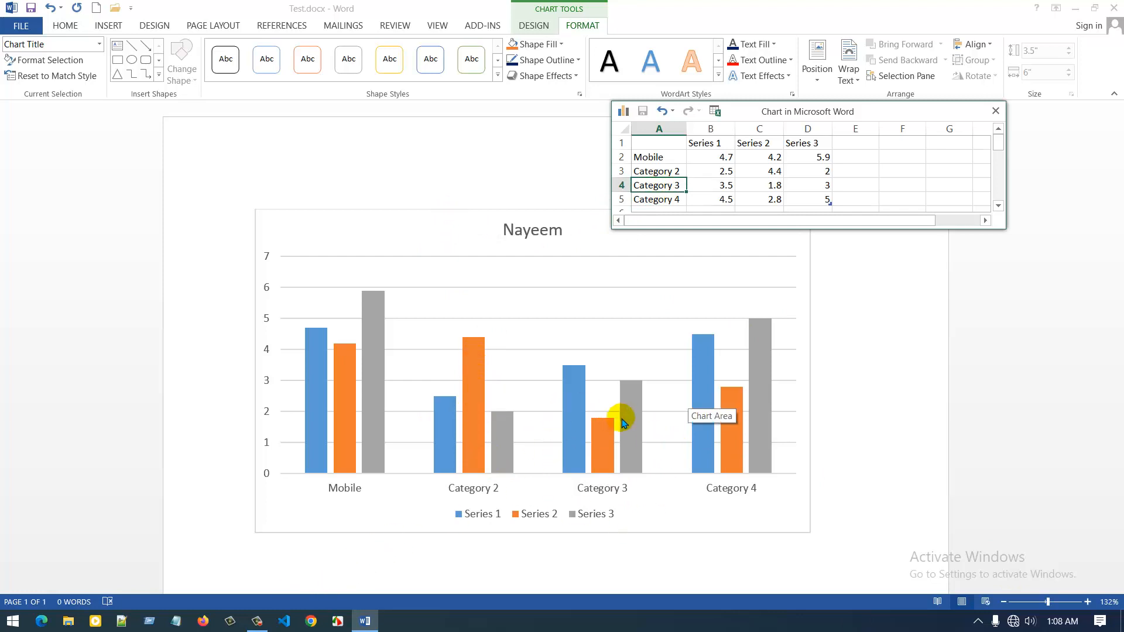
Fill the Series 1 columns with the standard blue color.
left_click(443, 384)
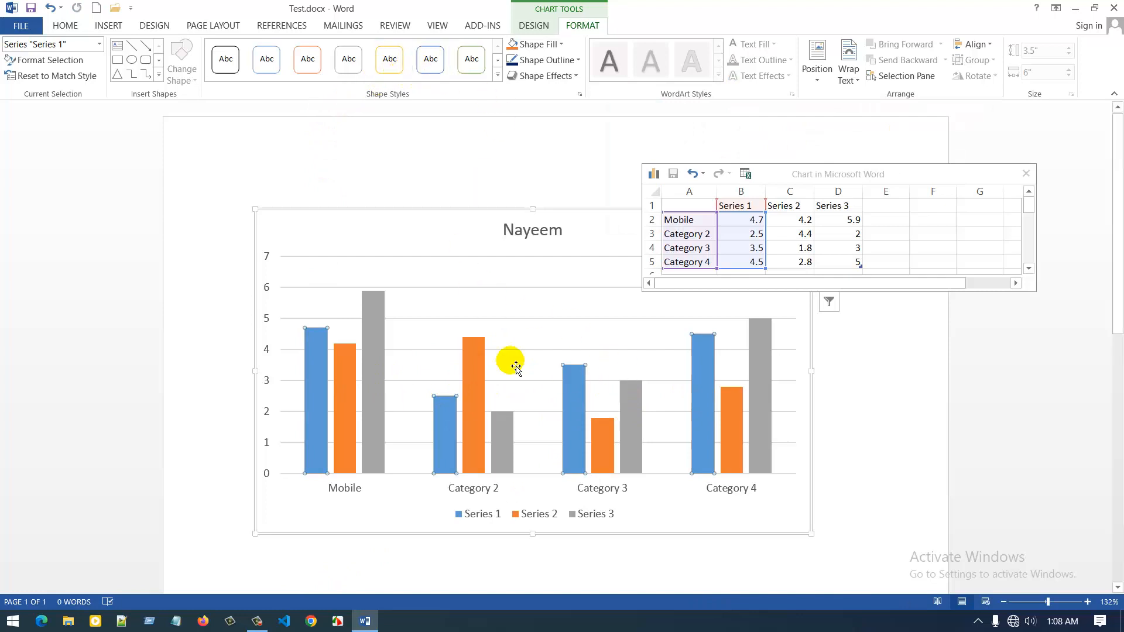
left_click(556, 44)
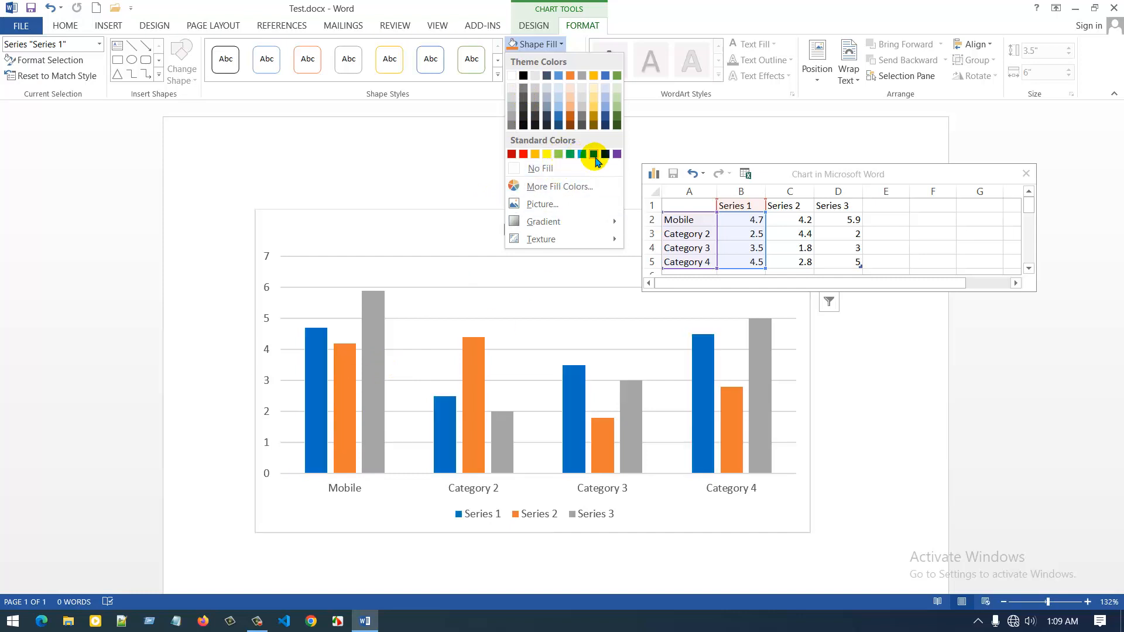
left_click(507, 418)
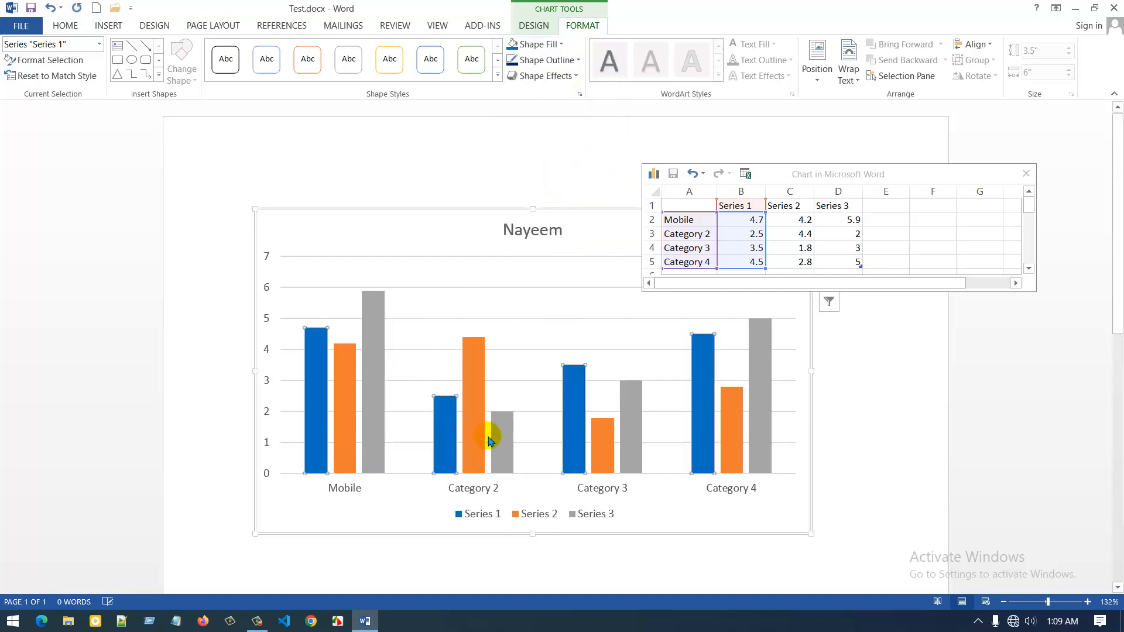
Fill the Series 3 columns with dark red and set them to No Outline.
left_click(499, 438)
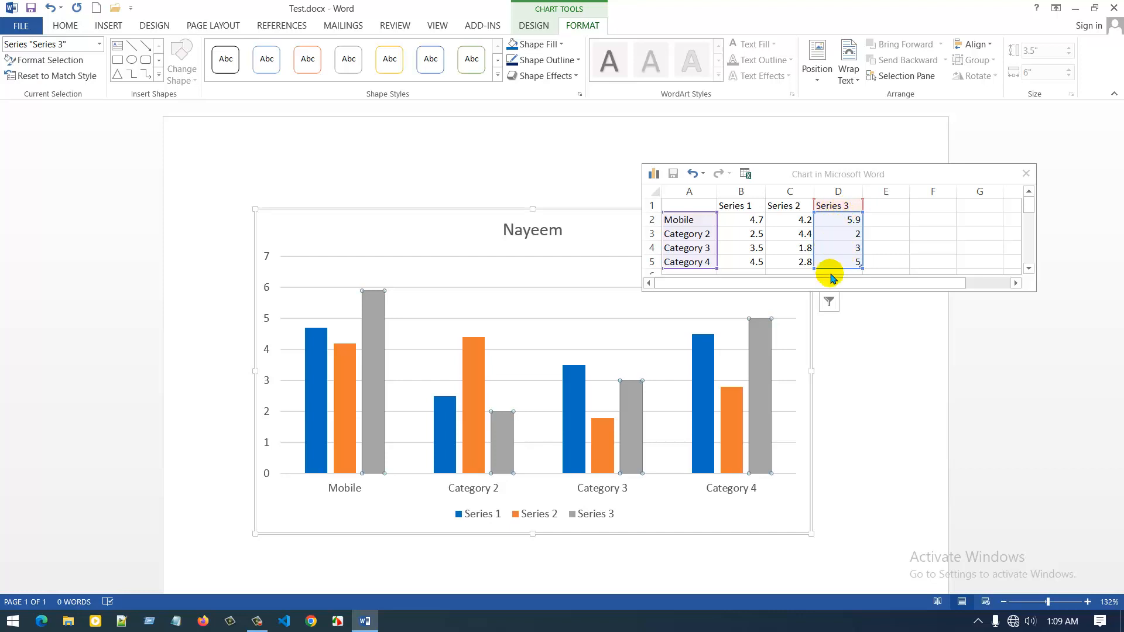
left_click(530, 44)
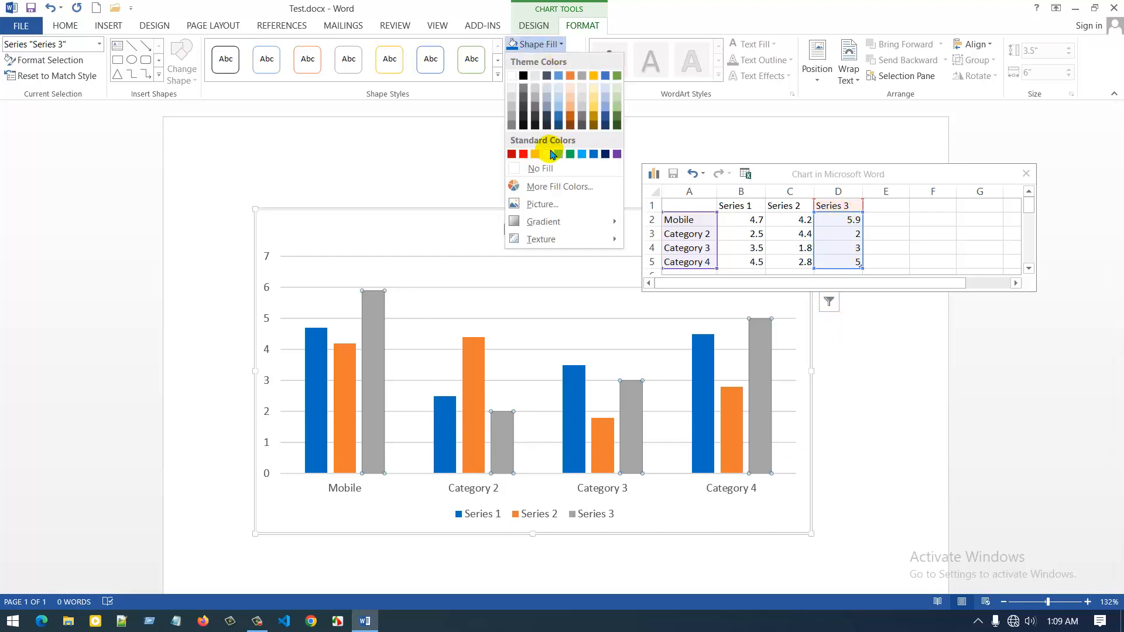
left_click(522, 154)
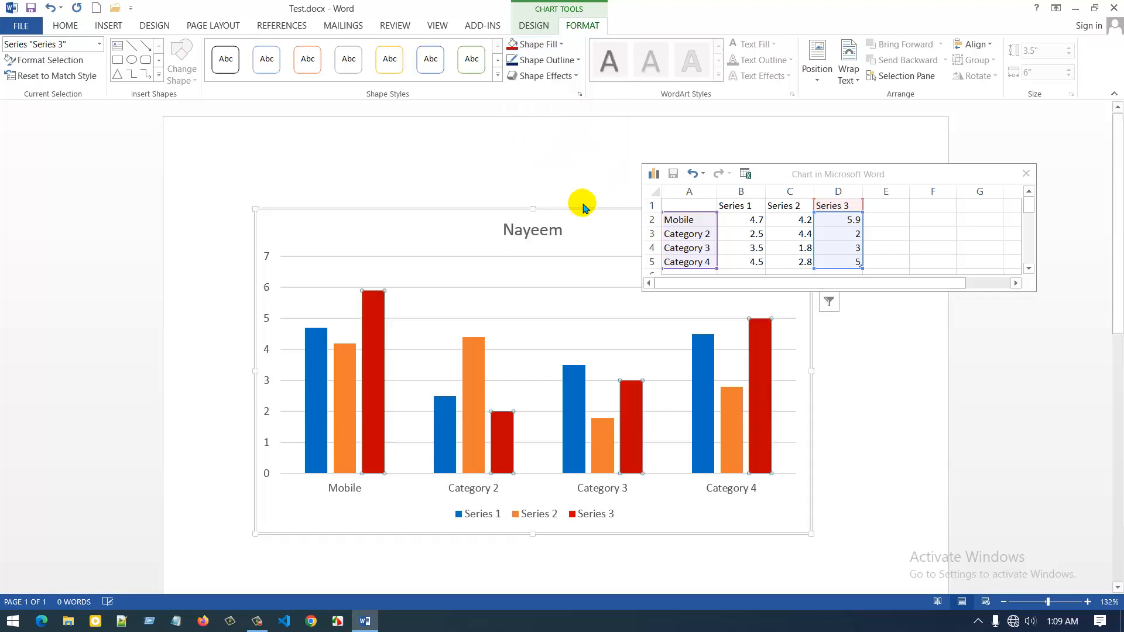
left_click(576, 61)
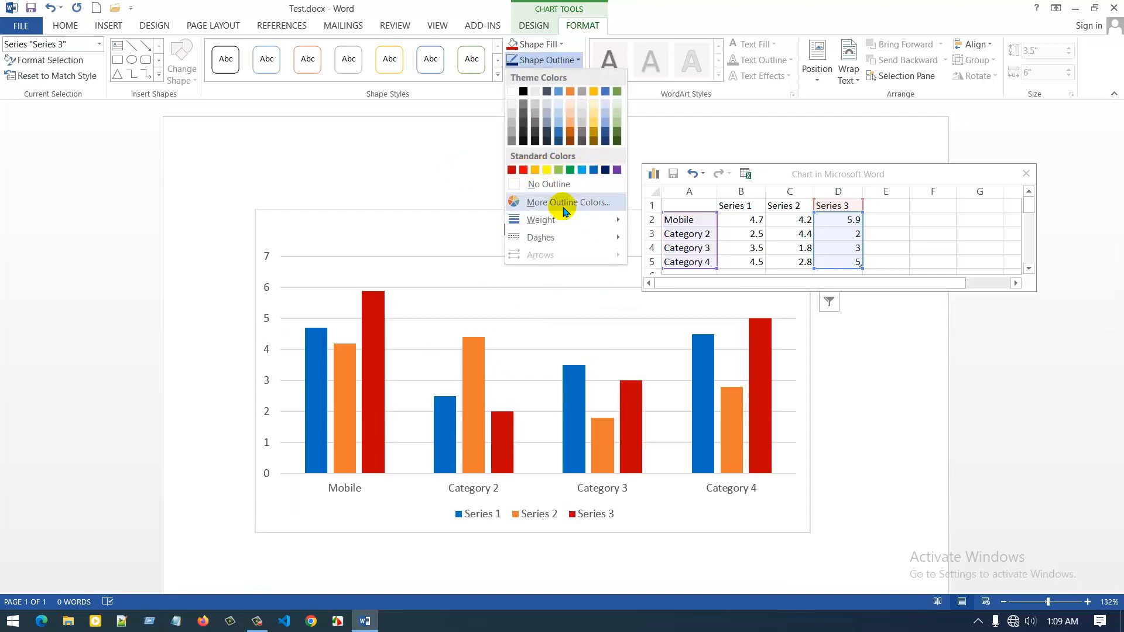
left_click(554, 184)
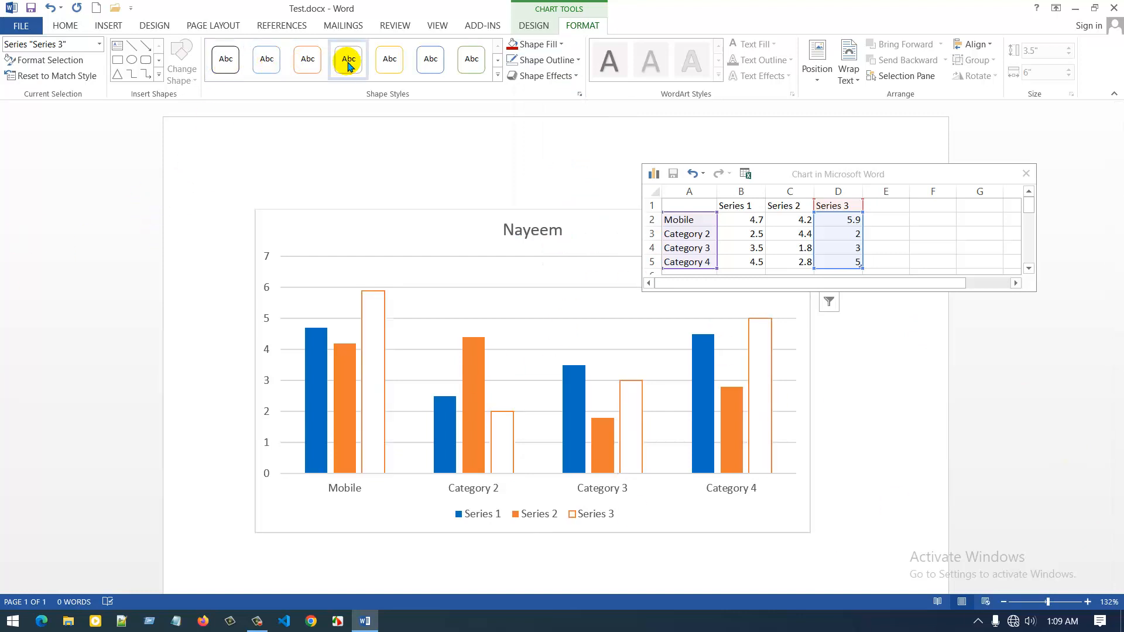
Apply the green outline shape style without fill to the Series 3 columns and close the chart data sheet.
left_click(497, 78)
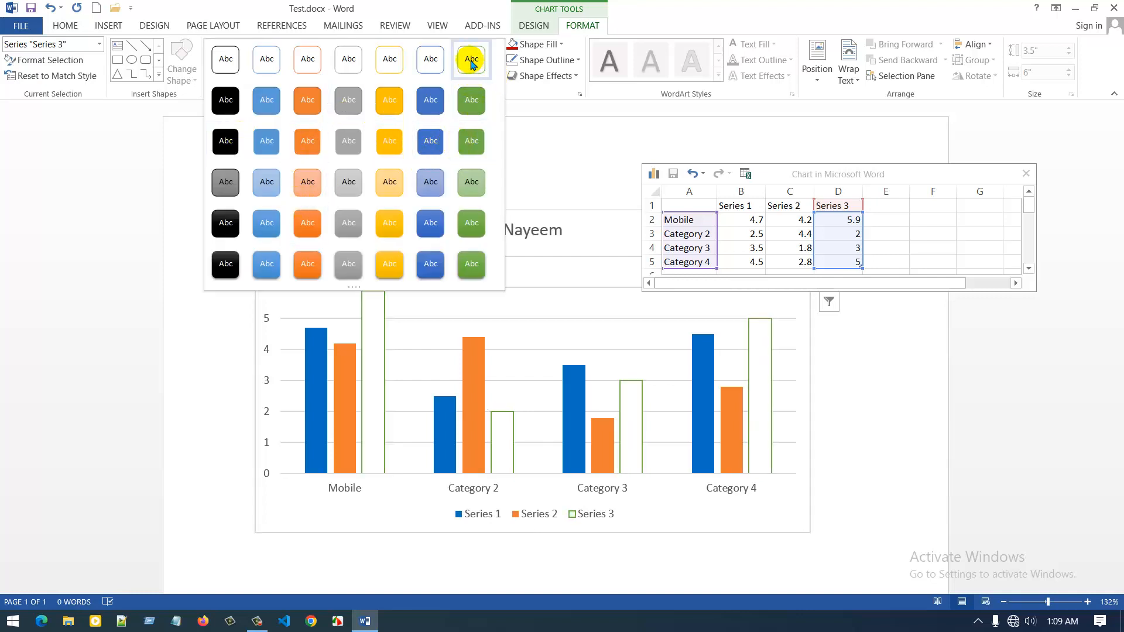
left_click(472, 60)
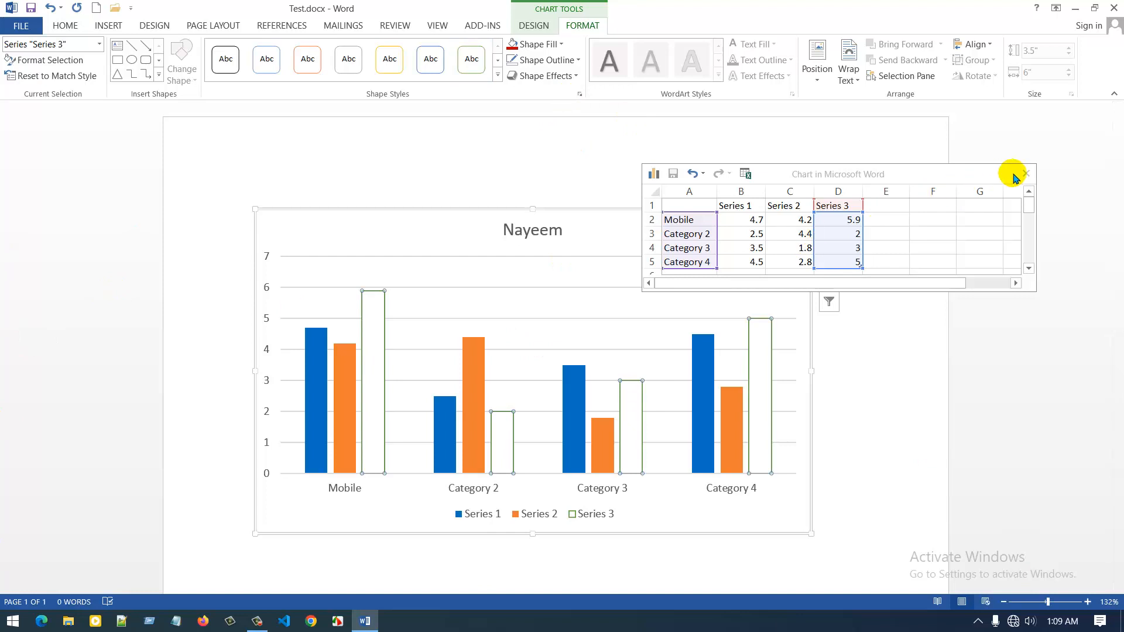
left_click(1027, 173)
left_click(108, 25)
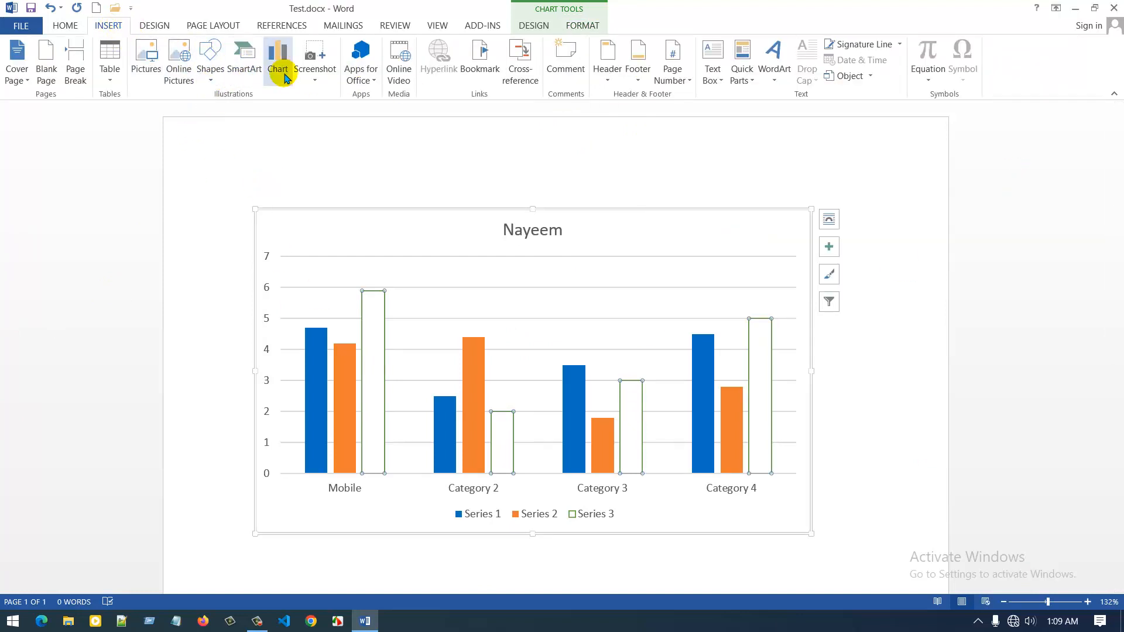
scroll(403, 360, "down", 2)
scroll(466, 344, "up", 1)
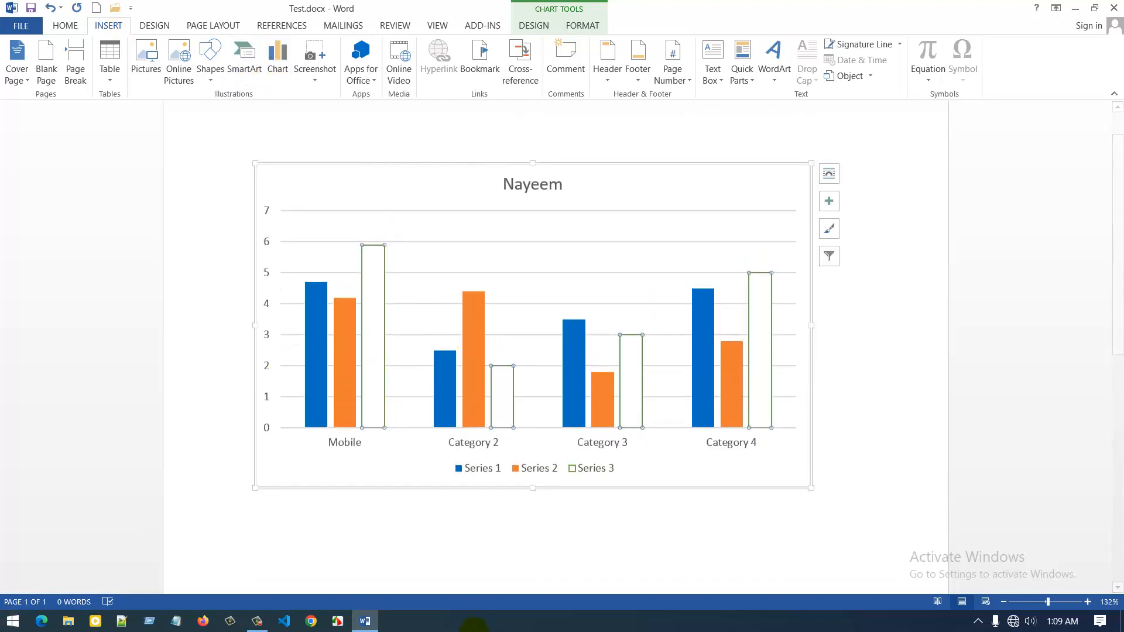
left_click(475, 477)
double_click(470, 469)
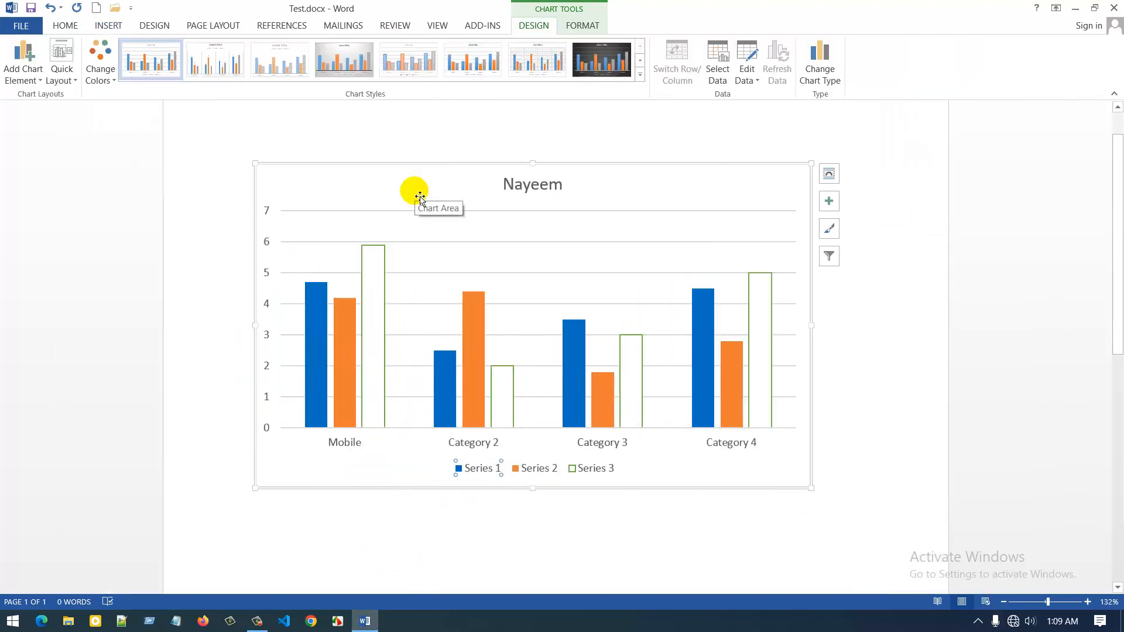
left_click(108, 26)
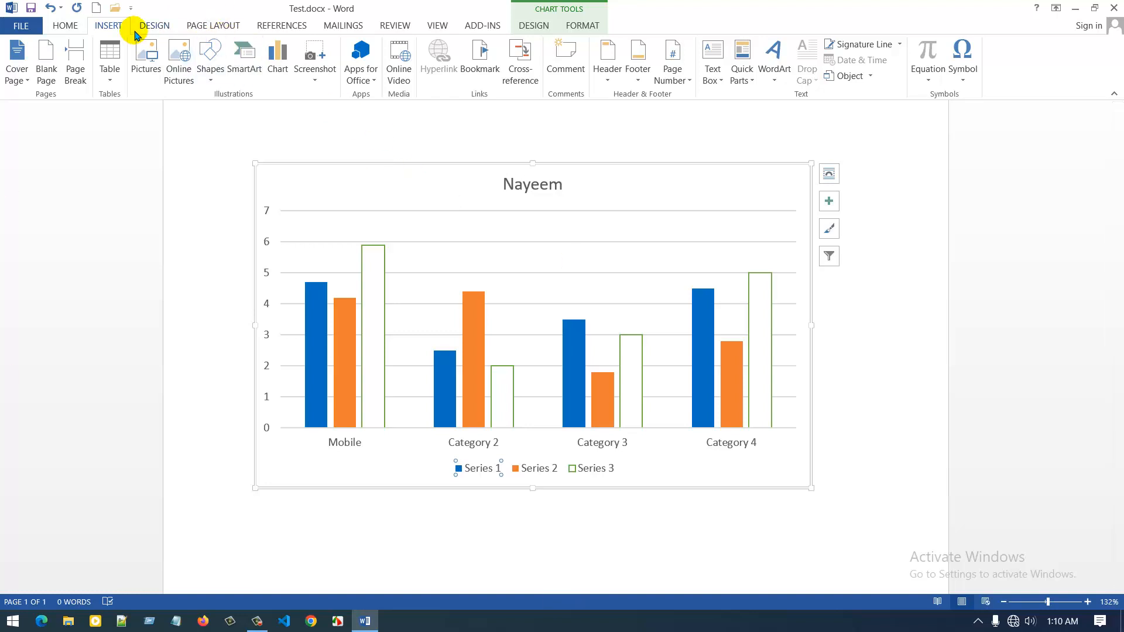
left_click(168, 29)
left_click(116, 27)
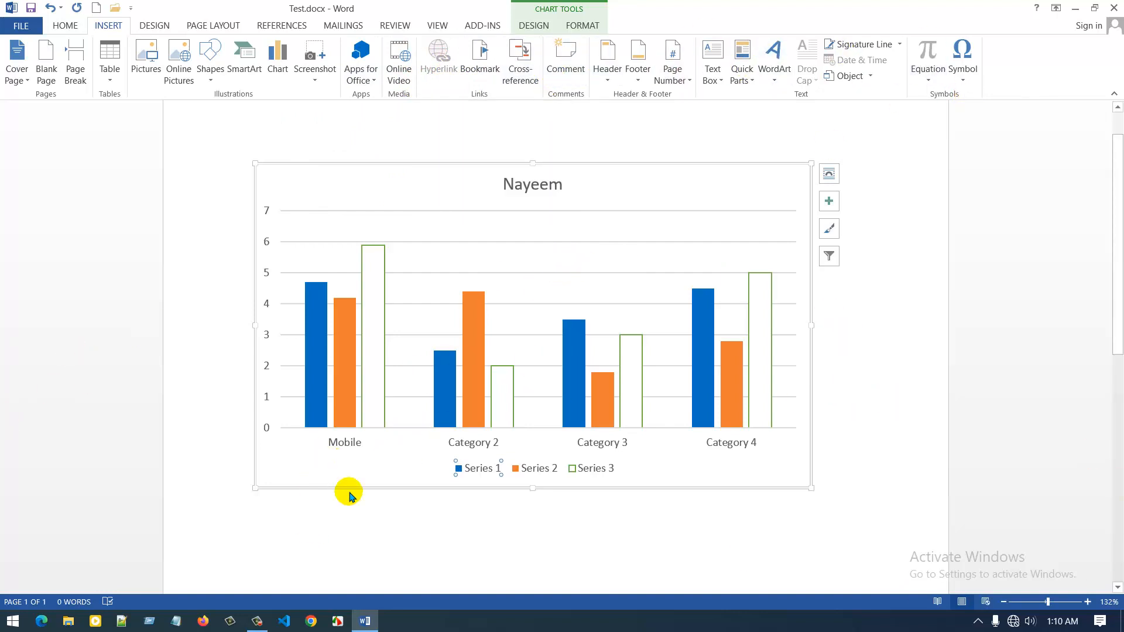
left_click(257, 622)
left_click_drag(999, 536, 994, 508)
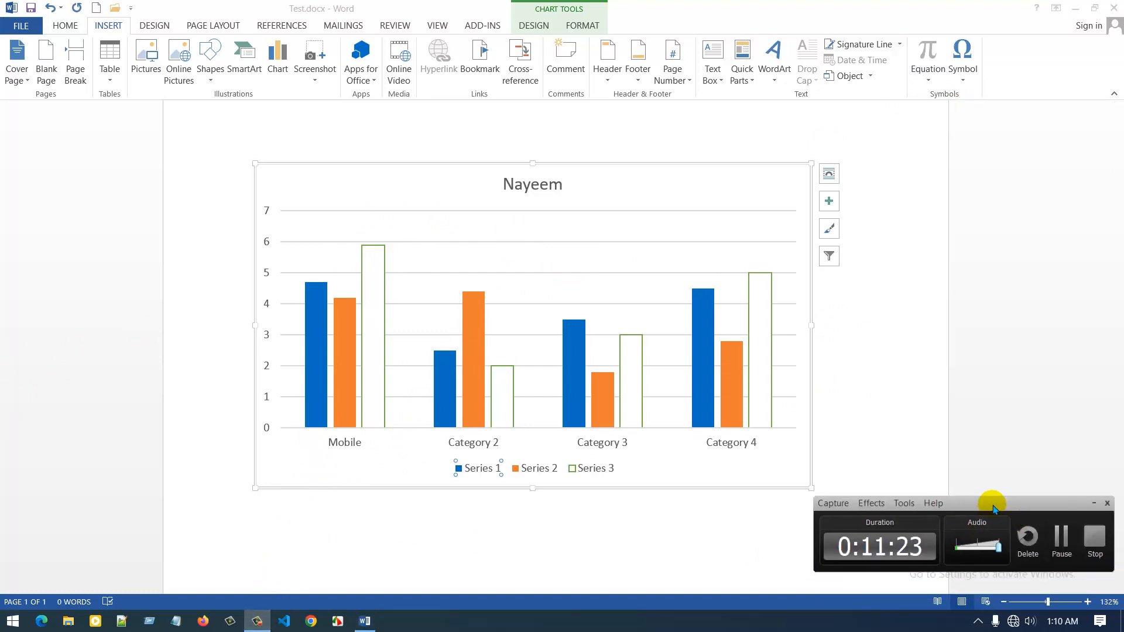